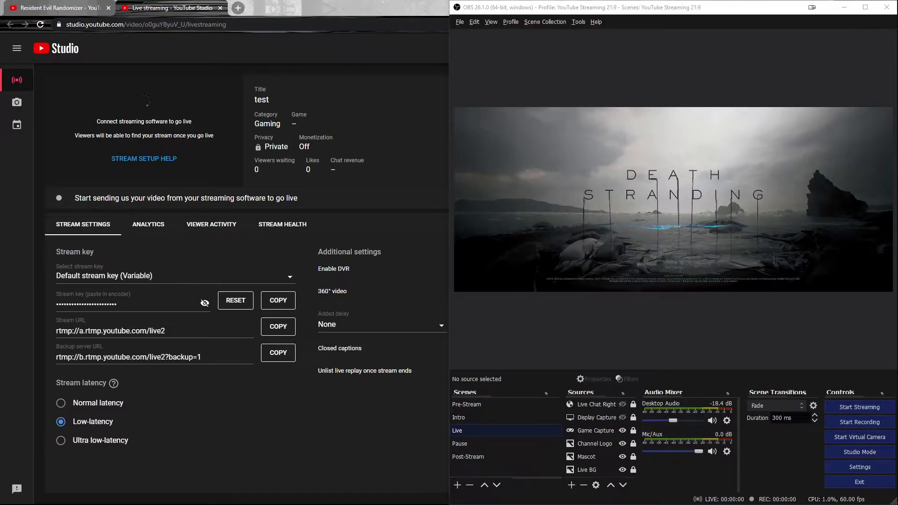
Bring the browser over OBS and switch to the paused Resident Evil Randomizer video
{"action": "left_click", "coordinate": [71, 4]}
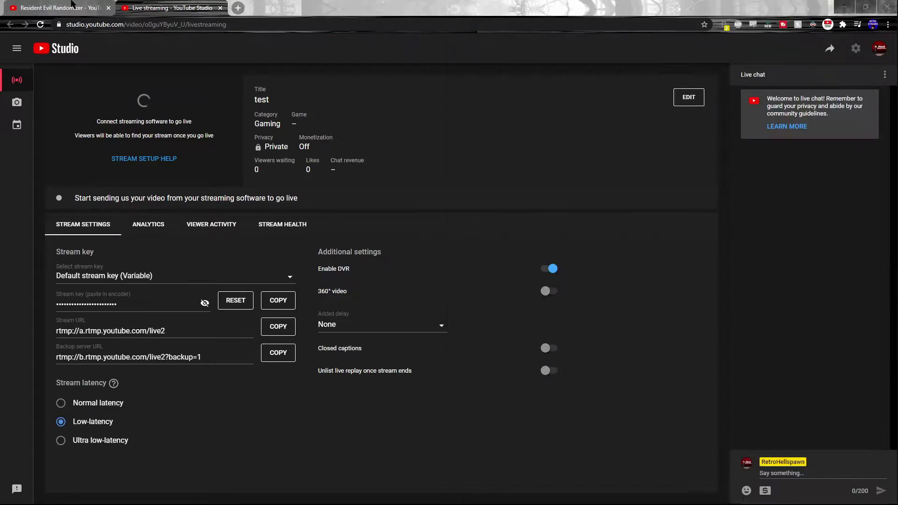
{"action": "left_click", "coordinate": [72, 3]}
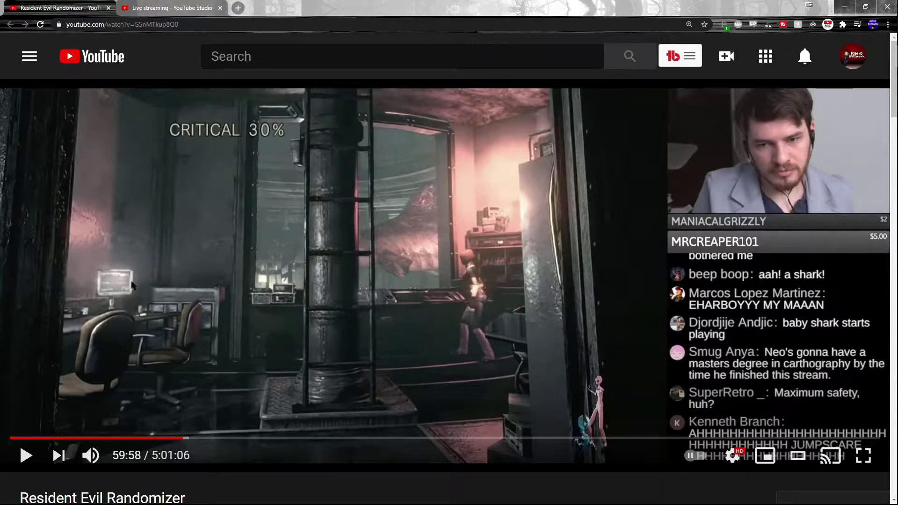
Return to the 'Live streaming - YouTube Studio' tab for the 'test' stream
{"action": "left_click", "coordinate": [157, 5]}
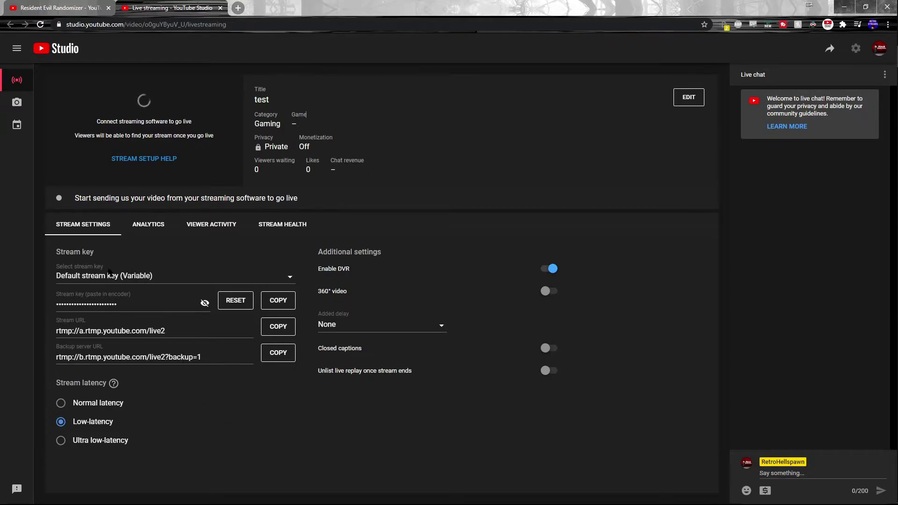
Fill in a new stream key named '21:9 test' with 60 fps and 6 Mbps - 13 Mbps (1440p) bitrate
{"action": "left_click", "coordinate": [90, 278]}
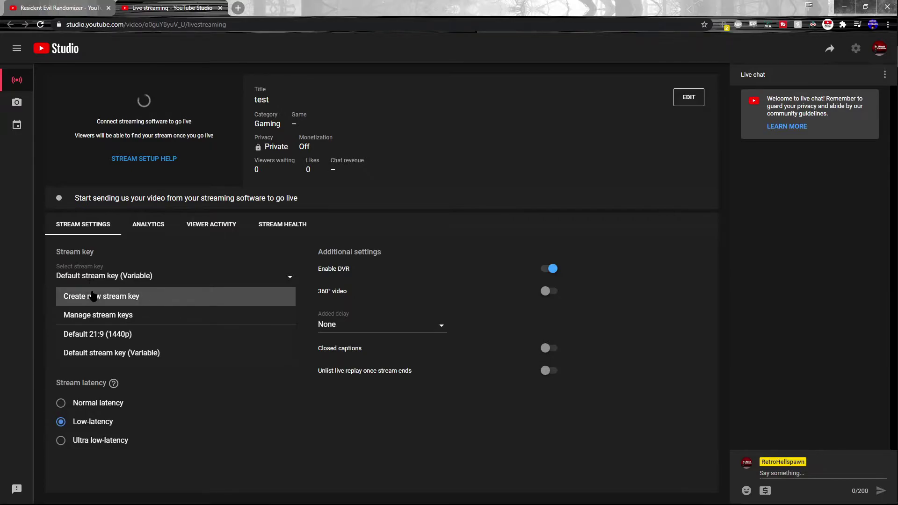
{"action": "left_click", "coordinate": [92, 296]}
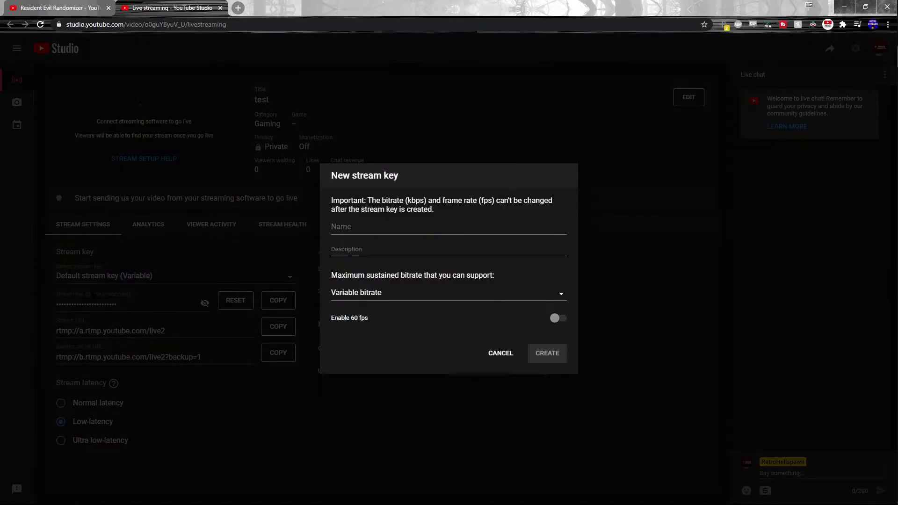
{"action": "left_click", "coordinate": [406, 226]}
{"action": "type", "text": "21:9 "}
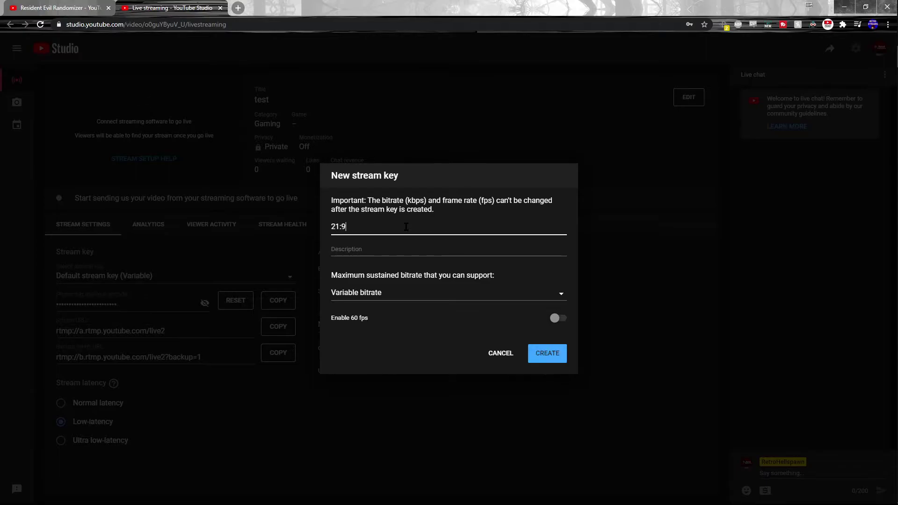
{"action": "type", "text": "test"}
{"action": "left_click", "coordinate": [554, 319]}
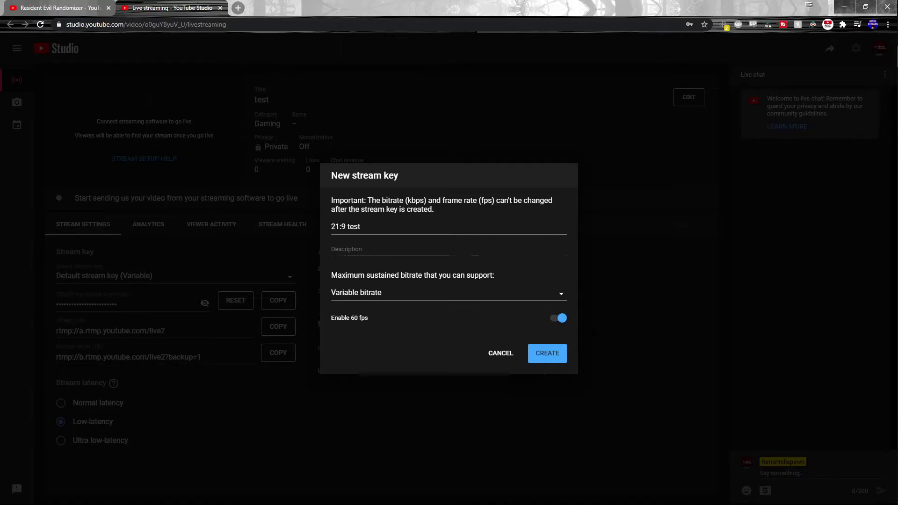
{"action": "left_click", "coordinate": [347, 296]}
{"action": "left_click", "coordinate": [348, 297]}
{"action": "left_click", "coordinate": [360, 299]}
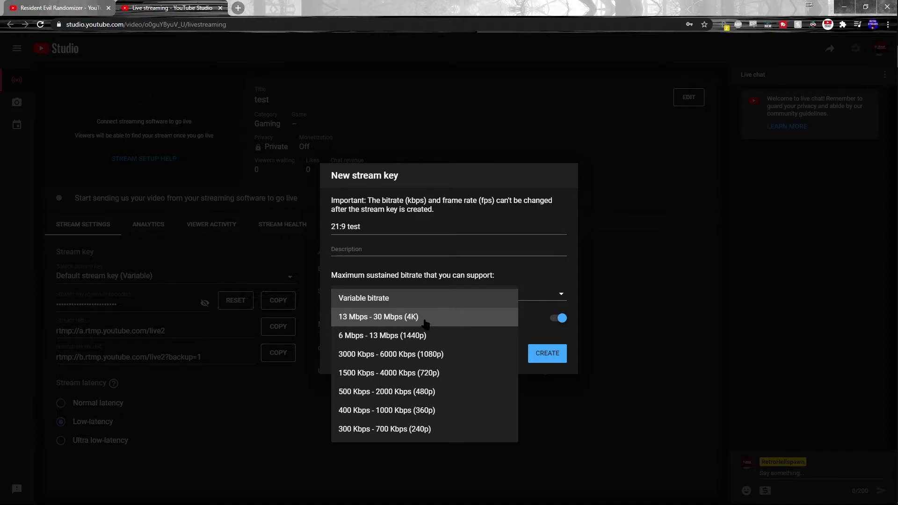
{"action": "left_click", "coordinate": [388, 337]}
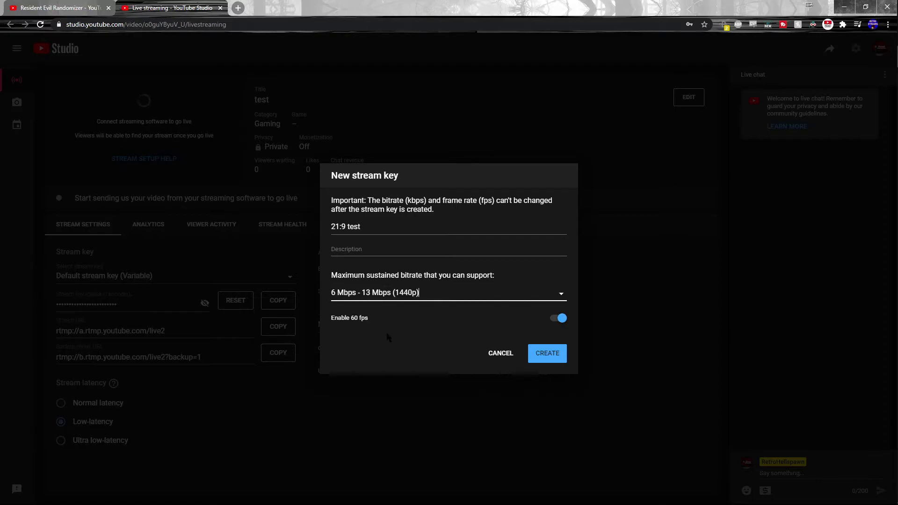
Create the '21:9 test (1440p)' stream key and copy it, with OBS brought alongside
{"action": "left_click", "coordinate": [537, 357]}
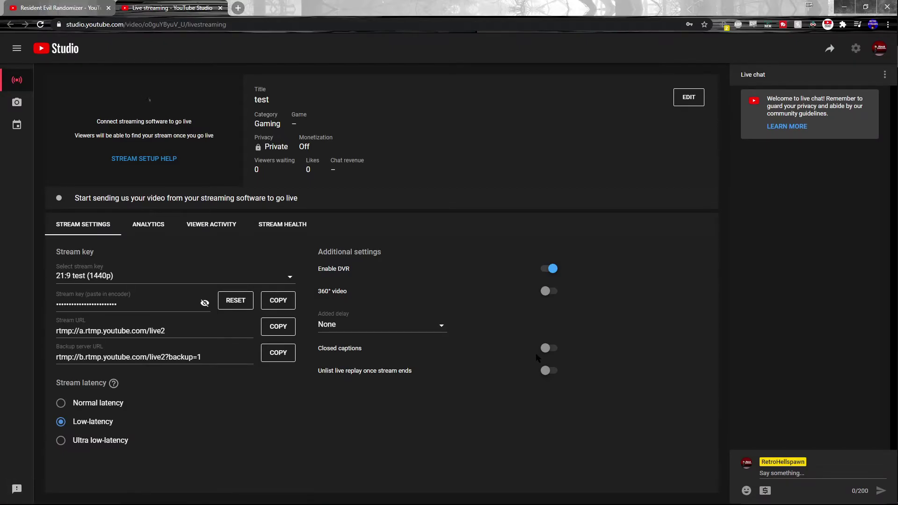
{"action": "mouse_move", "coordinate": [872, 443]}
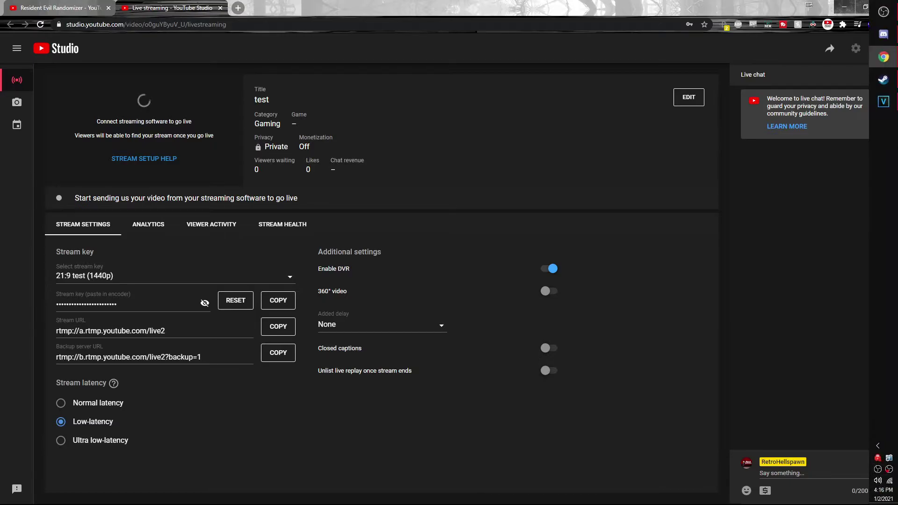
{"action": "left_click", "coordinate": [883, 11]}
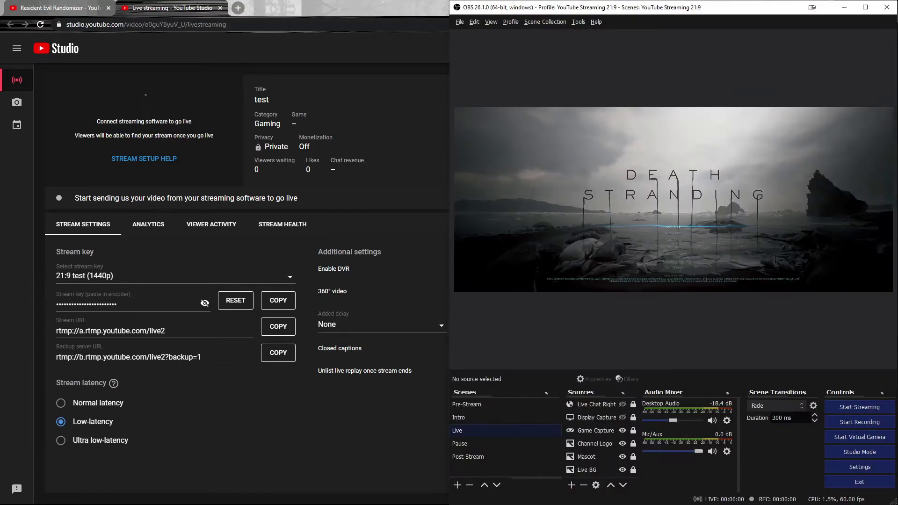
{"action": "left_click", "coordinate": [278, 302]}
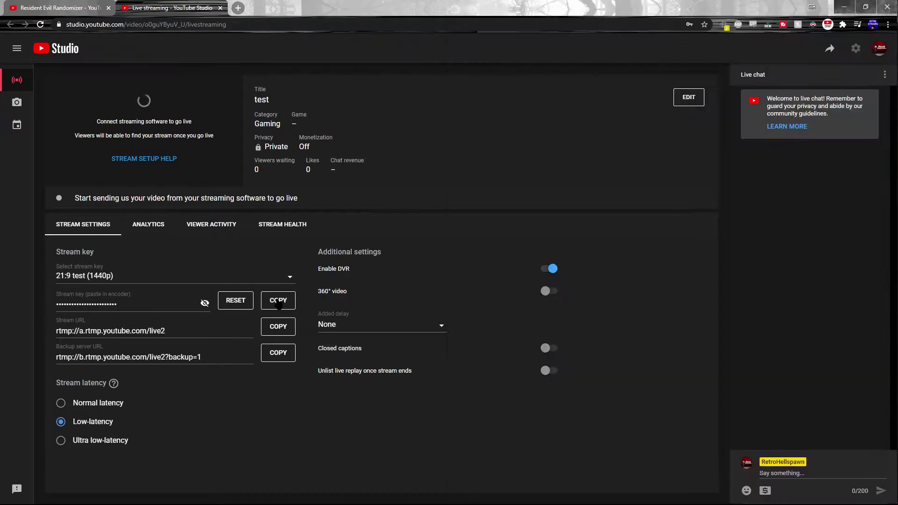
{"action": "left_click", "coordinate": [279, 303]}
{"action": "mouse_move", "coordinate": [891, 73]}
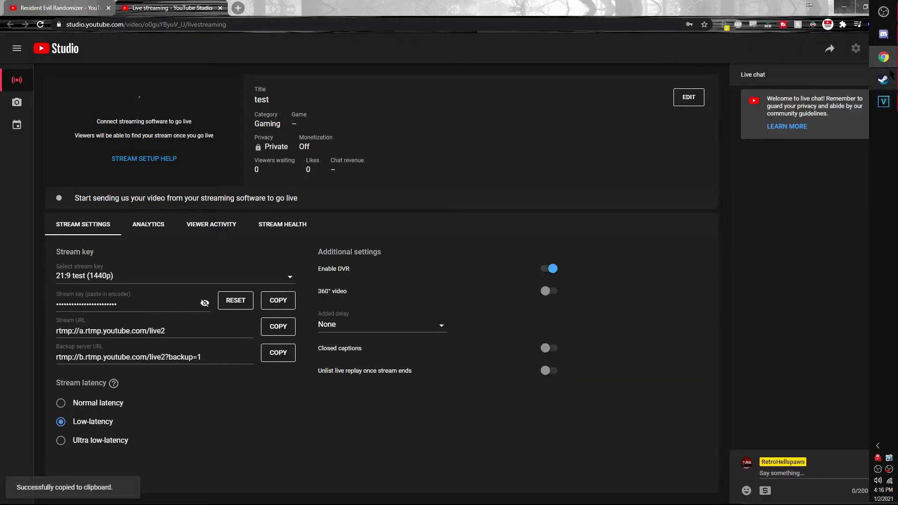
{"action": "left_click", "coordinate": [884, 11]}
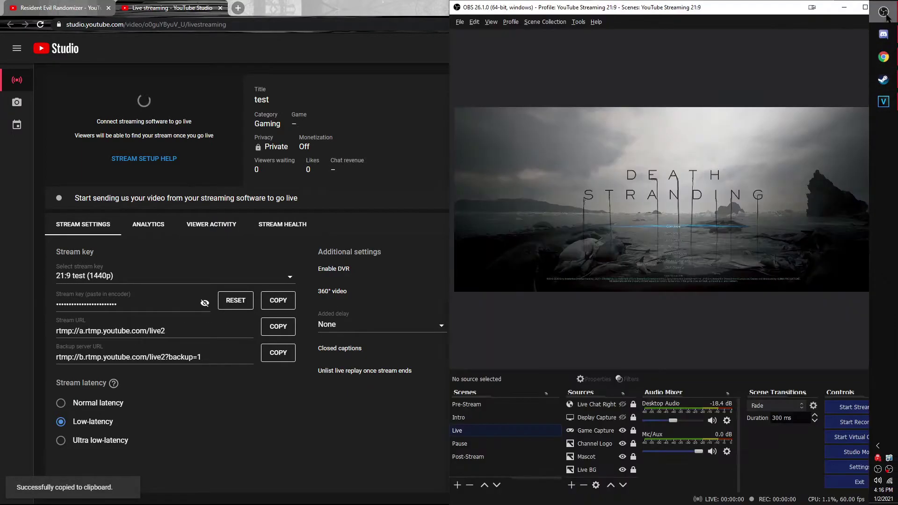
Replace the OBS stream key with the new 21:9 key and start streaming to YouTube
{"action": "left_click", "coordinate": [860, 467]}
{"action": "left_click", "coordinate": [482, 134]}
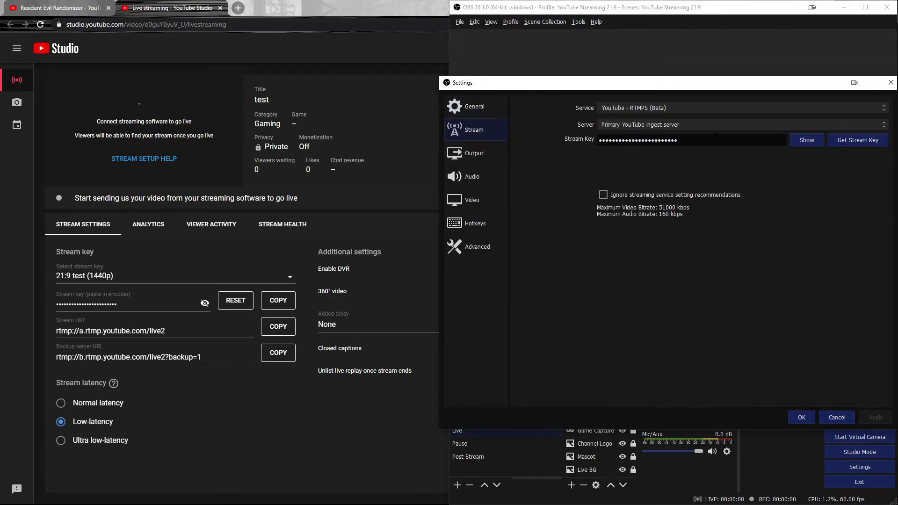
{"action": "key", "text": "ctrl+a"}
{"action": "key", "text": "ctrl+v"}
{"action": "left_click", "coordinate": [801, 417]}
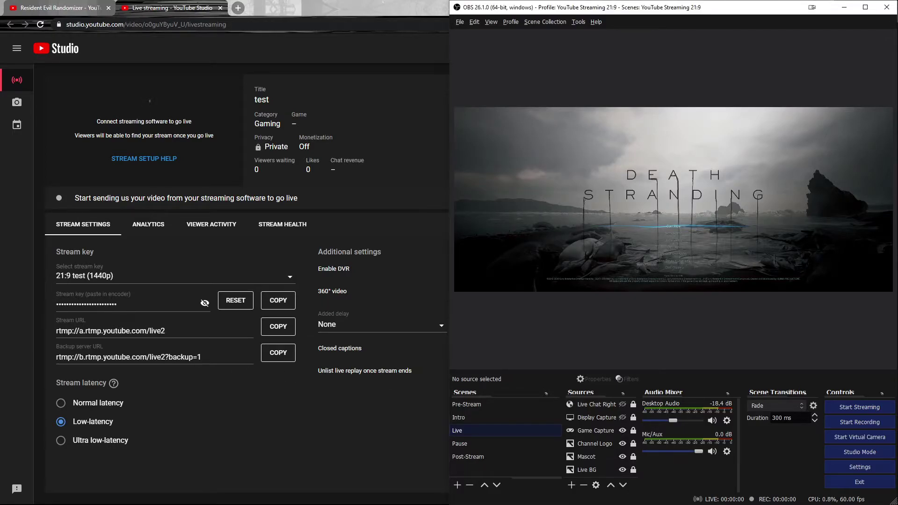
{"action": "left_click", "coordinate": [859, 411]}
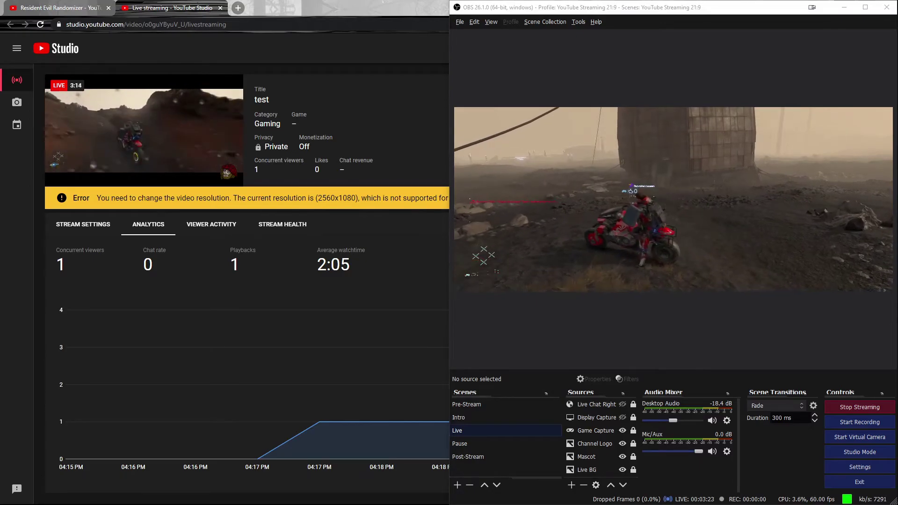
{"action": "key", "text": "Escape"}
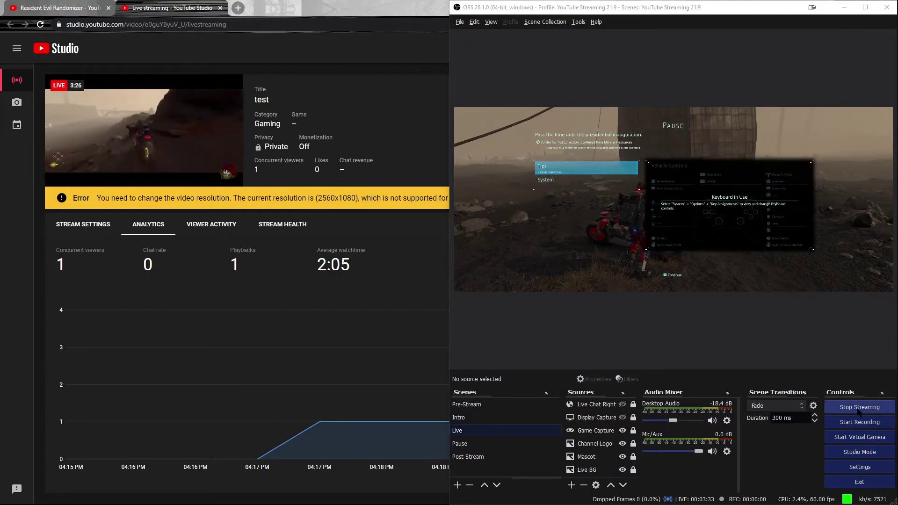
Stop the OBS stream and end the 'test' broadcast in YouTube Studio
{"action": "left_click", "coordinate": [859, 407]}
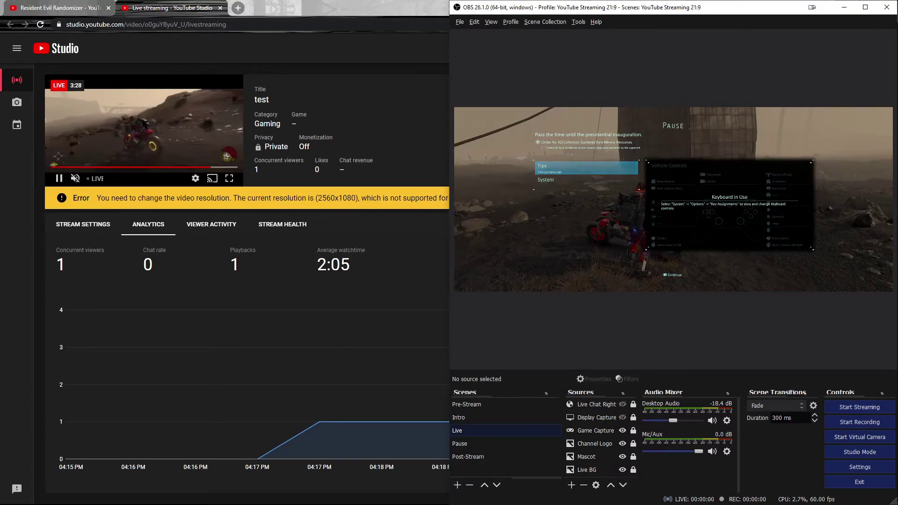
{"action": "left_click", "coordinate": [90, 187]}
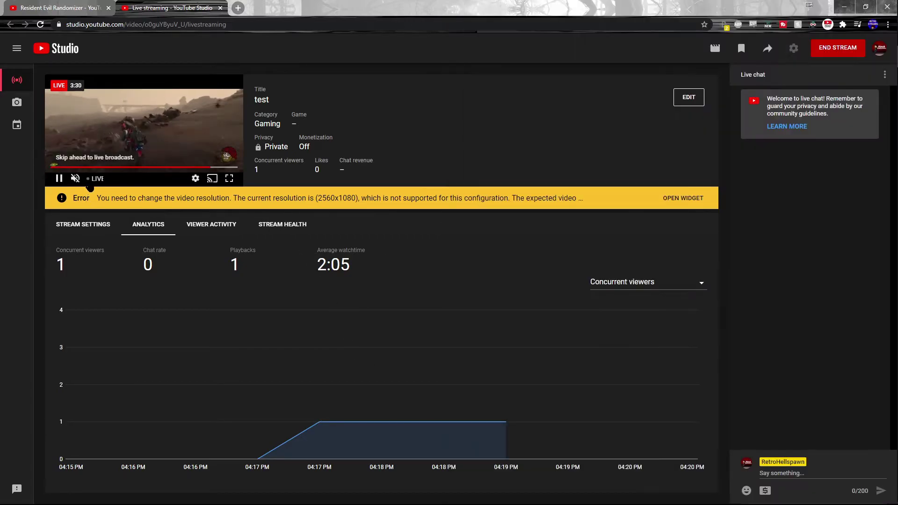
{"action": "left_click", "coordinate": [847, 53]}
{"action": "left_click", "coordinate": [533, 308]}
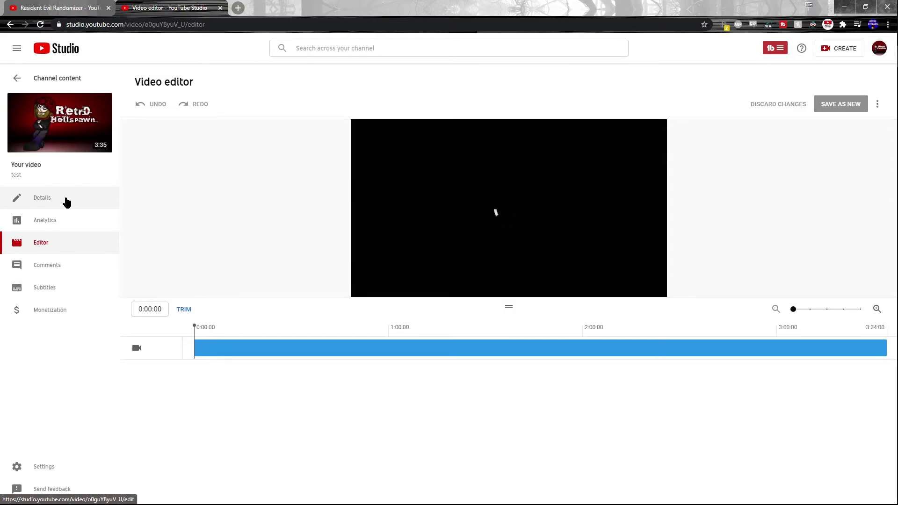
Open the recorded 'test' video's Details page to play it on YouTube
{"action": "left_click", "coordinate": [67, 202]}
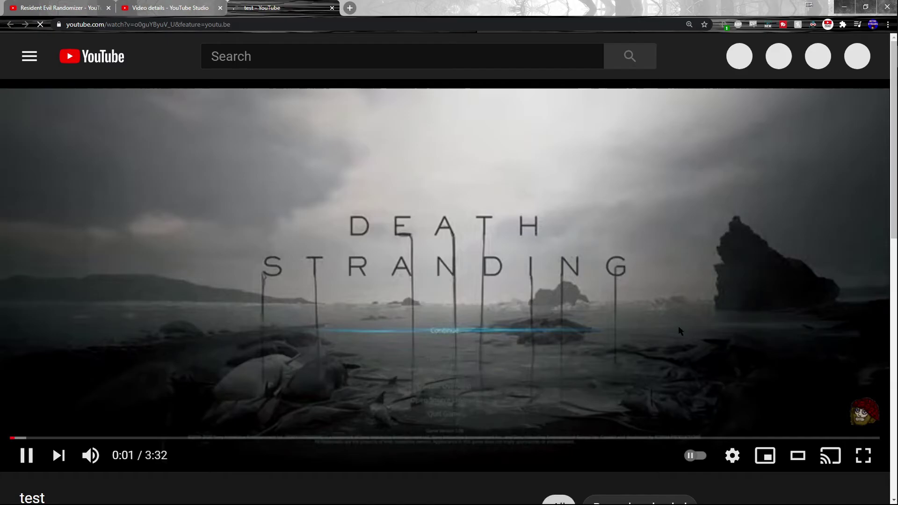
Set the 'test' video's playback quality to 1440p60 and skip ahead to 1:11
{"action": "left_click", "coordinate": [732, 455]}
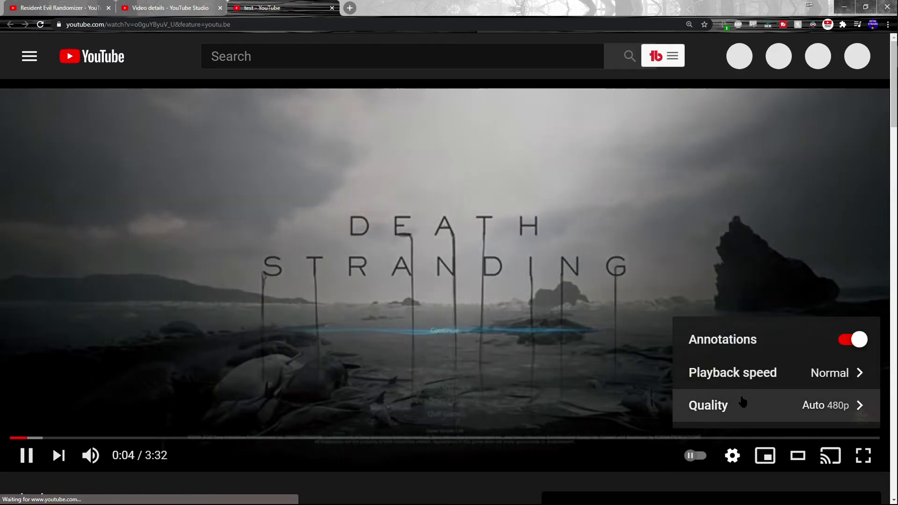
{"action": "left_click", "coordinate": [743, 403]}
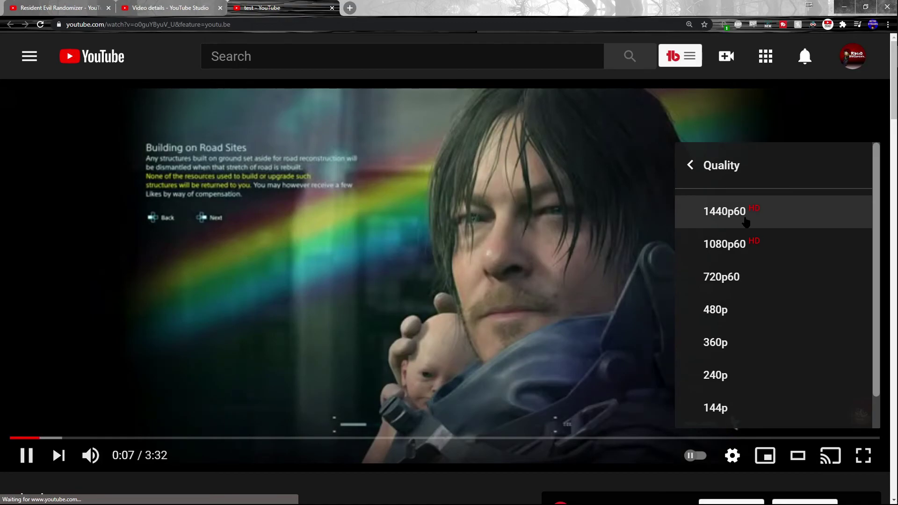
{"action": "left_click", "coordinate": [726, 213]}
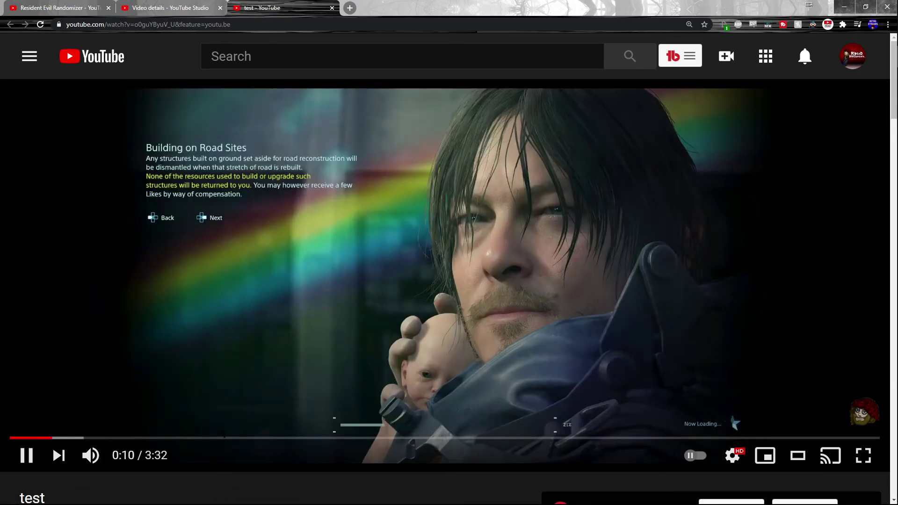
{"action": "left_click", "coordinate": [302, 437]}
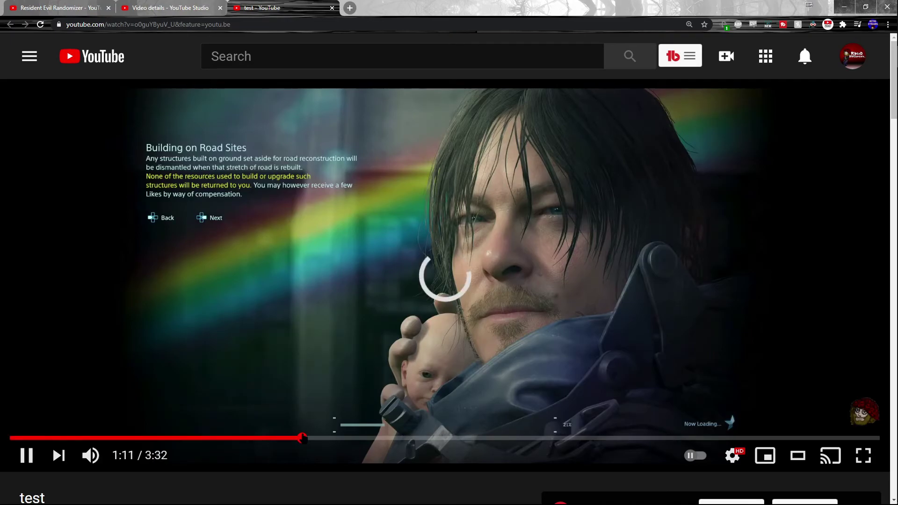